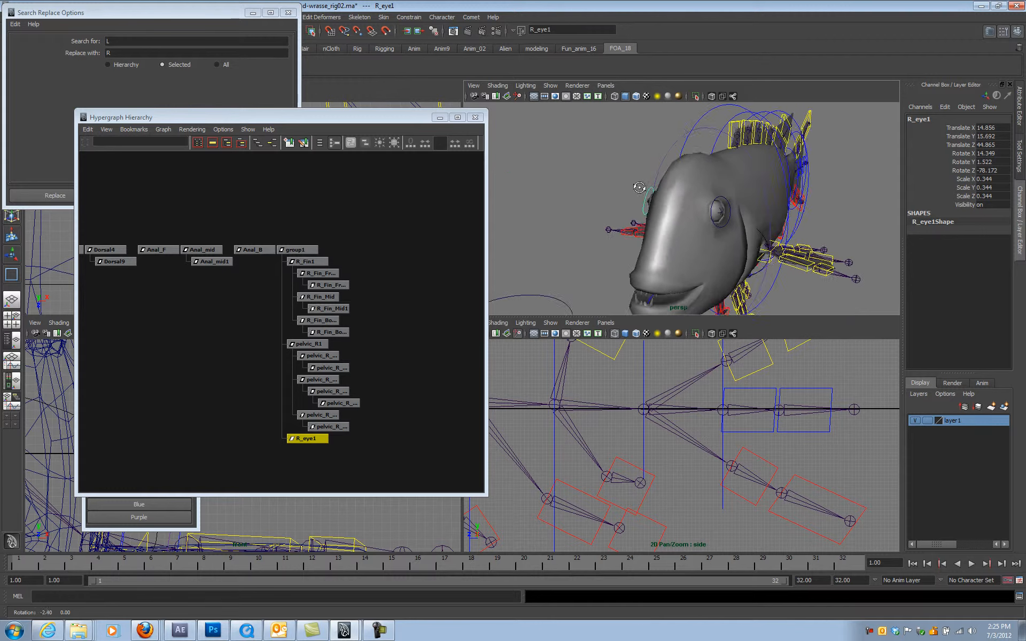
Step: Recolor the left eye control yellow and the right eye control red
left_click(681, 207)
left_click_drag(682, 208, 604, 214, "alt")
left_click(197, 523)
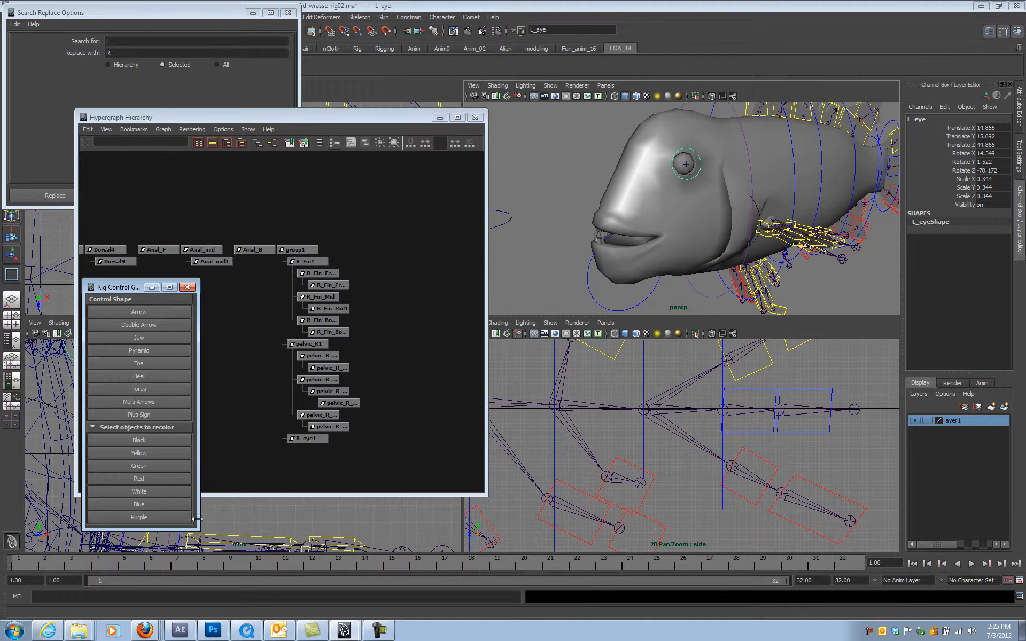
left_click(155, 478)
Step: Parent the left and right eye controls to the head control
left_click_drag(638, 172, 725, 146, "alt")
left_click(659, 153)
left_click(696, 116, "shift")
key("p")
Step: Parent the Gills control behind the gill cover to the head control
left_click_drag(726, 238, 719, 161, "alt")
left_click_drag(633, 224, 591, 210, "alt")
left_click(631, 209)
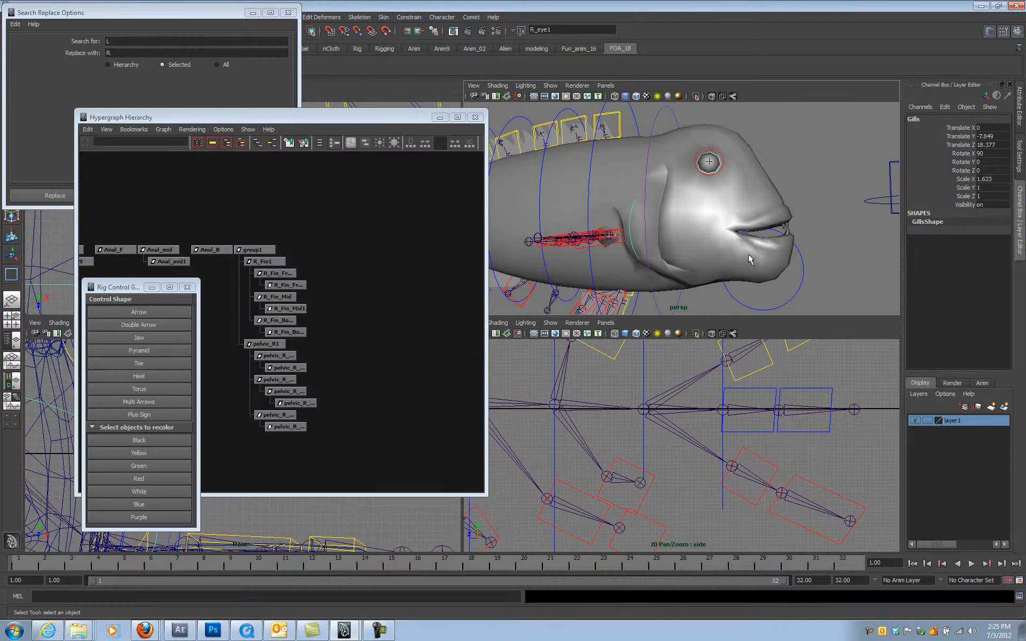
left_click(800, 284)
left_click(667, 113)
left_click(669, 113)
left_click_drag(690, 199, 776, 214, "alt")
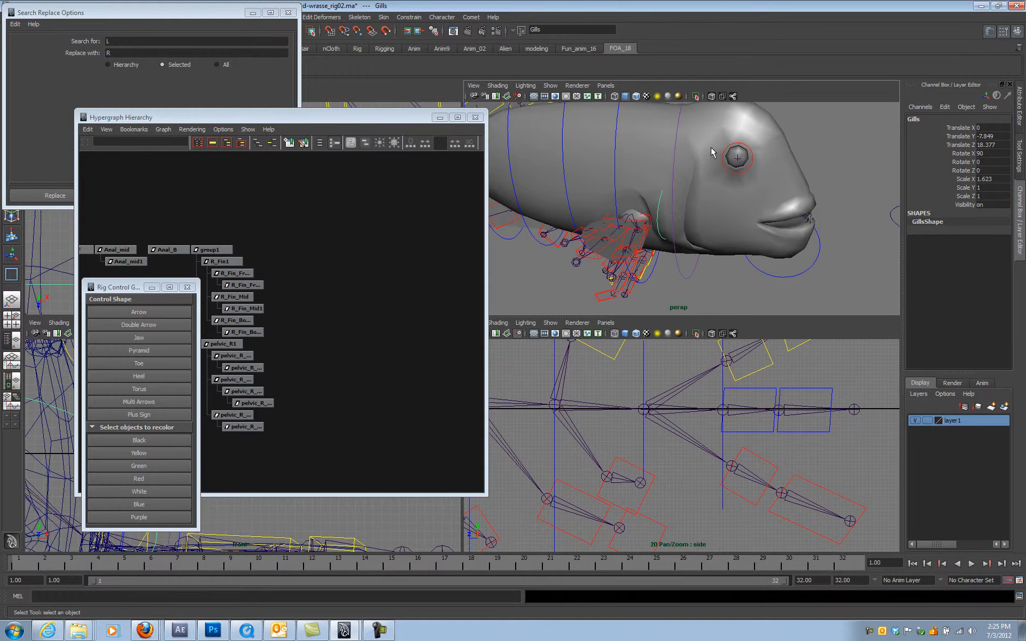
left_click_drag(714, 153, 743, 142, "alt")
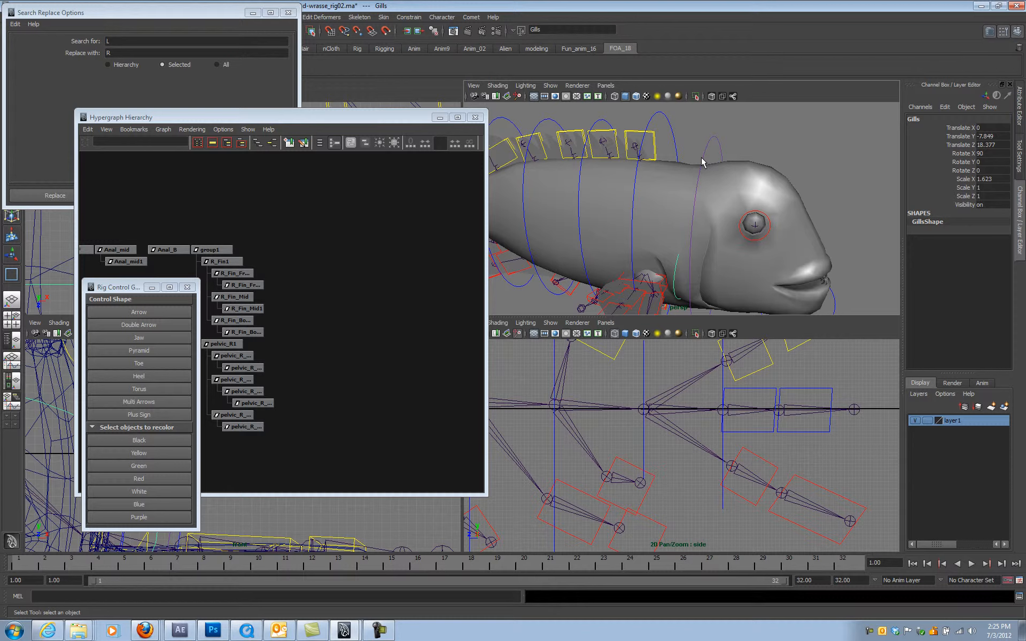
left_click(718, 144)
left_click(709, 143)
Step: Parent the pectoral fin controls L_Fin and R_Fin1 to the first spine control
left_click_drag(693, 193, 760, 244, "alt")
left_click(668, 230)
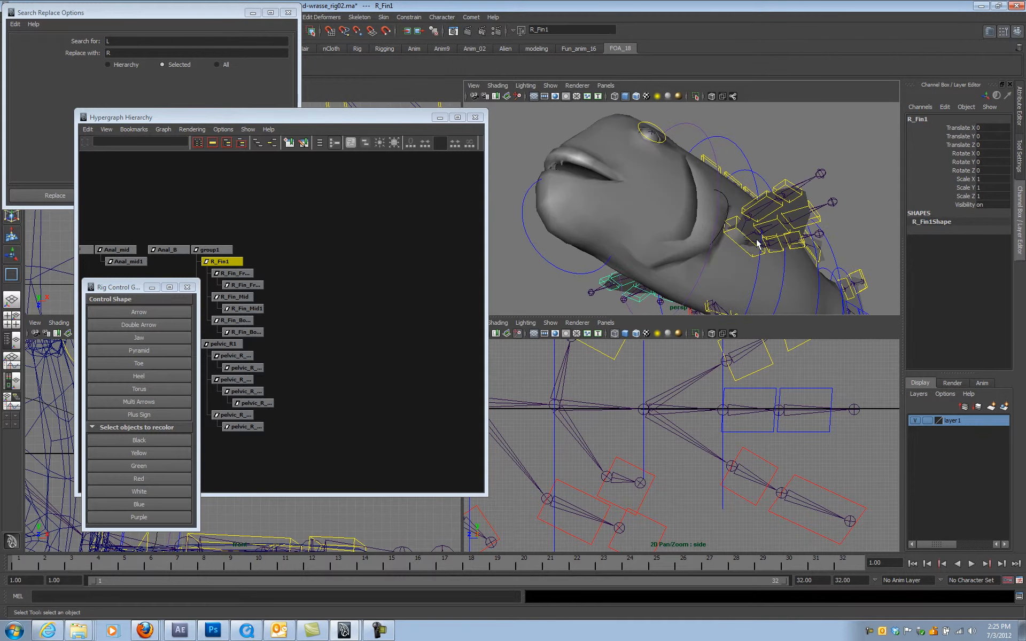
left_click(743, 251, "shift")
middle_click_drag(540, 513, 690, 453, "alt")
mouse_move(497, 423)
middle_mouse_down("alt")
mouse_move(580, 450)
mouse_move(684, 452)
middle_mouse_up("alt")
left_click_drag(700, 235, 645, 320, "alt")
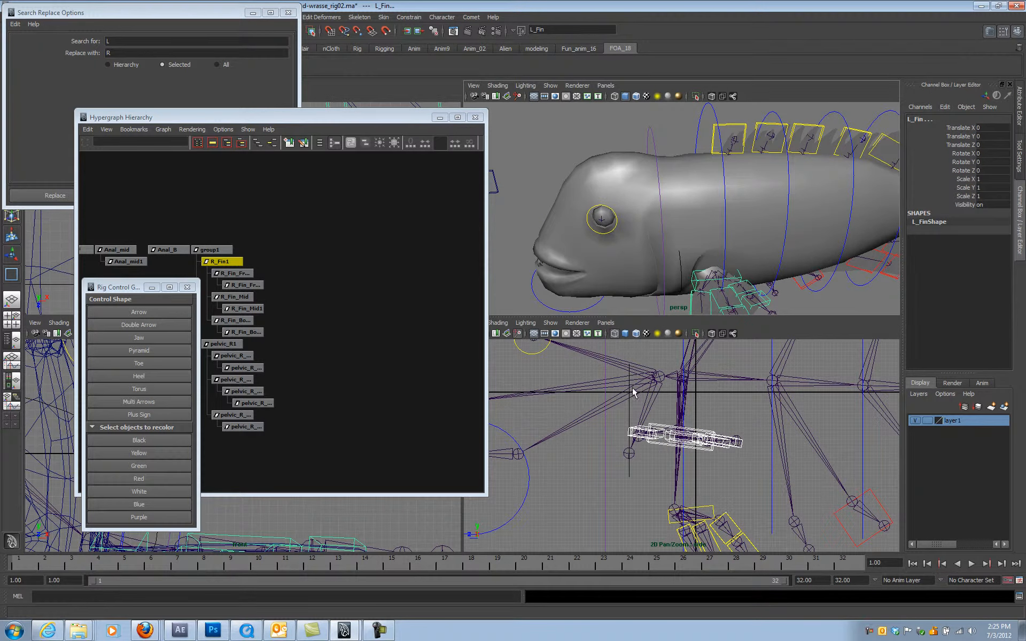
mouse_move(704, 120)
left_mouse_down("alt")
mouse_move(682, 147)
mouse_move(709, 141)
left_mouse_up("alt")
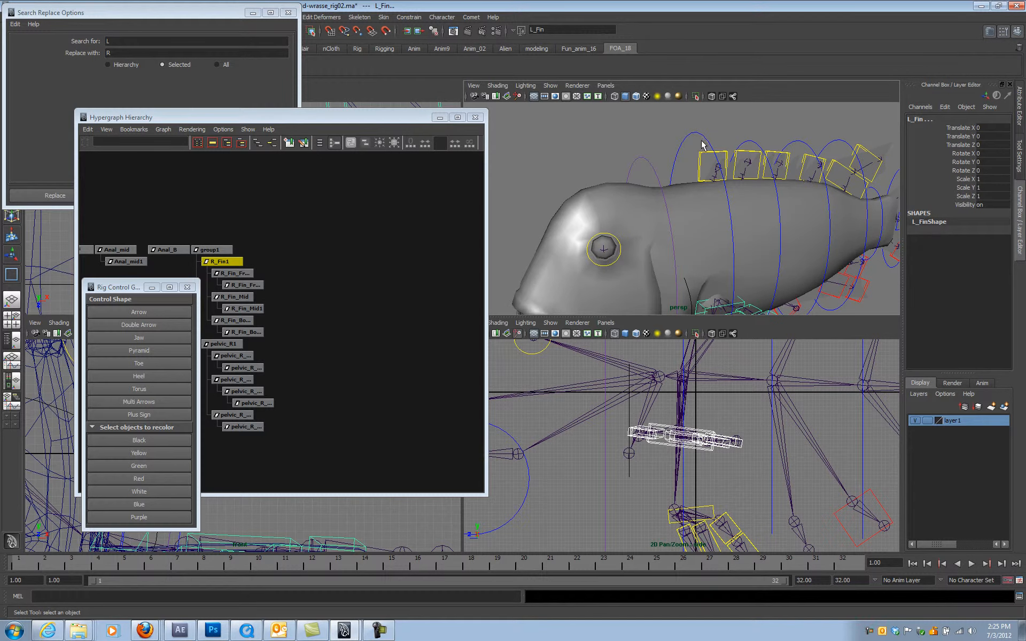
left_click(697, 143)
key("p")
Step: Parent the two frontmost dorsal fin controls to the first spine control
left_click_drag(775, 267, 658, 221, "alt")
middle_click_drag(654, 363, 655, 437, "alt")
left_click(655, 415)
left_click(684, 415, "shift")
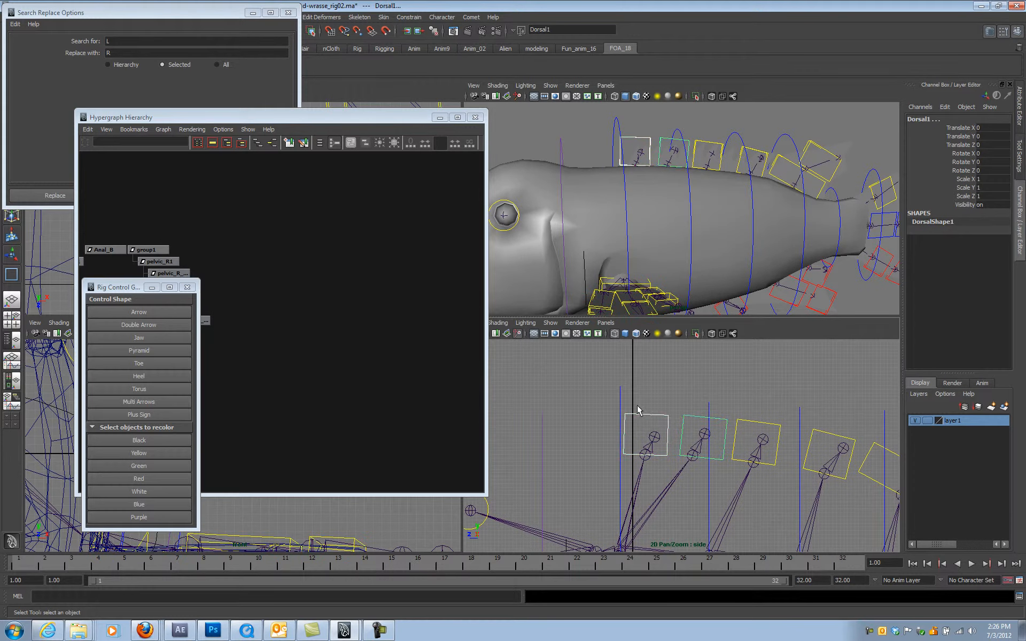
left_click(620, 400, "shift")
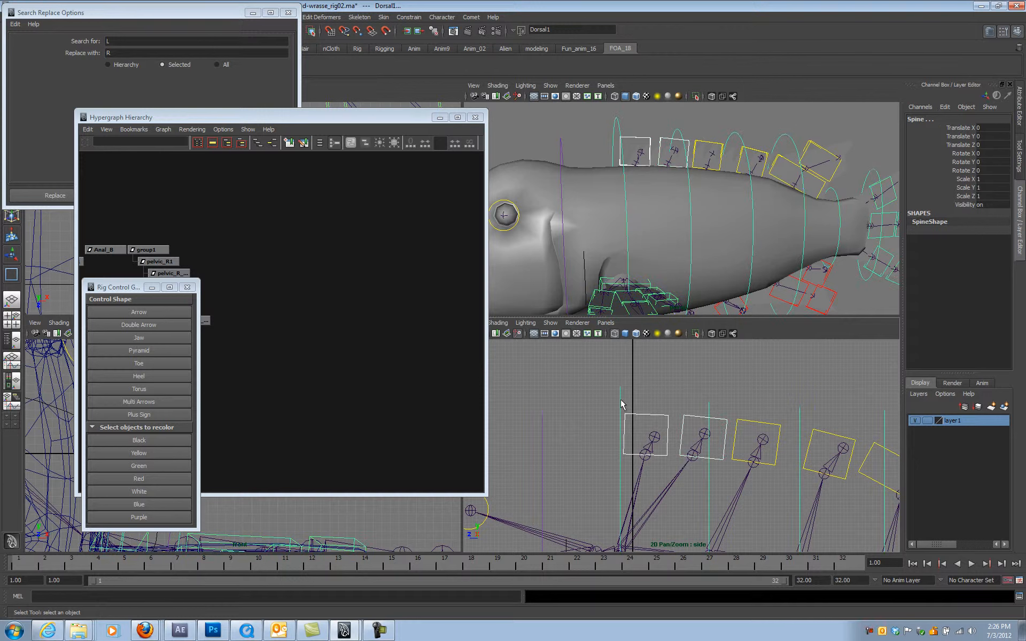
key("p")
Step: Parent the third dorsal fin control to Spine1 and the fourth one to Spine2
left_click(749, 425)
left_click(711, 416, "shift")
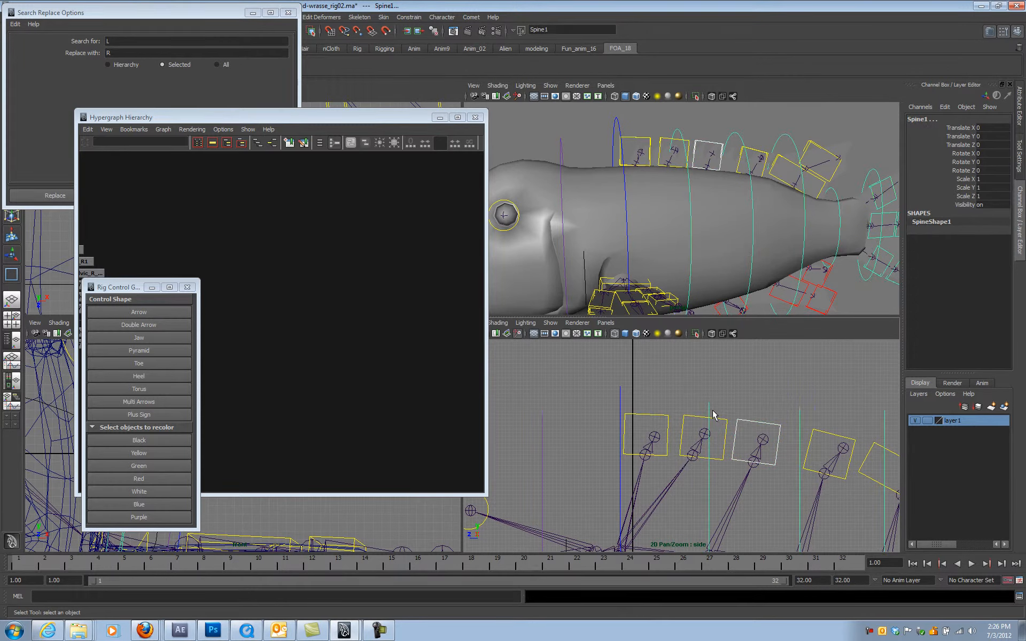
key("p")
middle_click_drag(829, 383, 690, 414, "alt")
left_click(693, 407)
left_click(682, 393, "shift")
key("p")
Step: Parent the Dorsal4 control, together with its child control, to Spine3
left_click(756, 423)
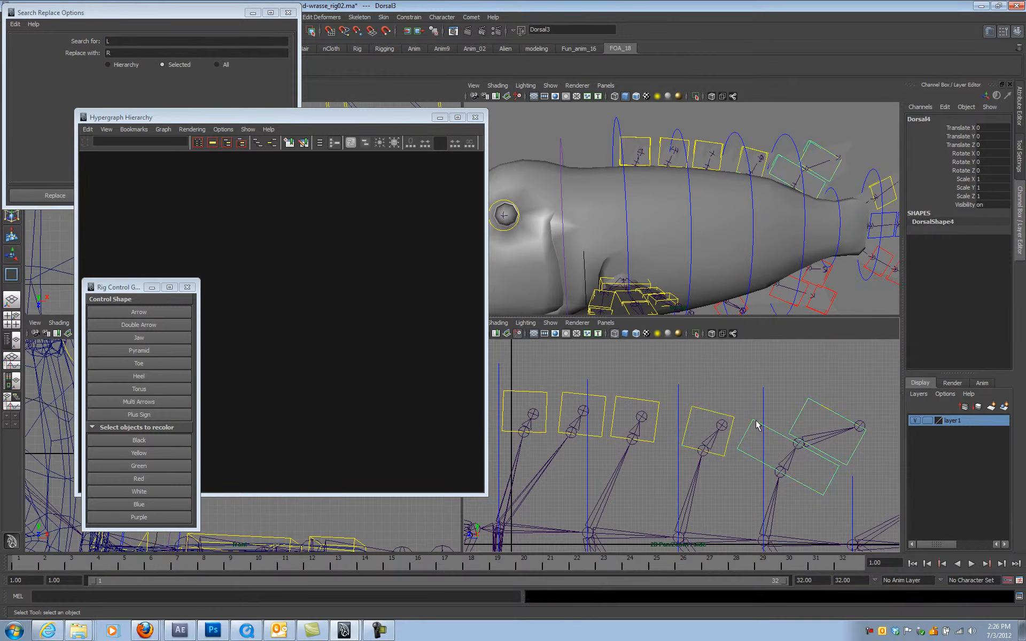
left_click(763, 408, "shift")
key("p")
Step: Examine the transform values of the right pectoral fin control, pelvic_R1 and its parent group1
scroll(748, 467, "up", 5)
left_click_drag(675, 245, 726, 230, "alt")
left_click(671, 243)
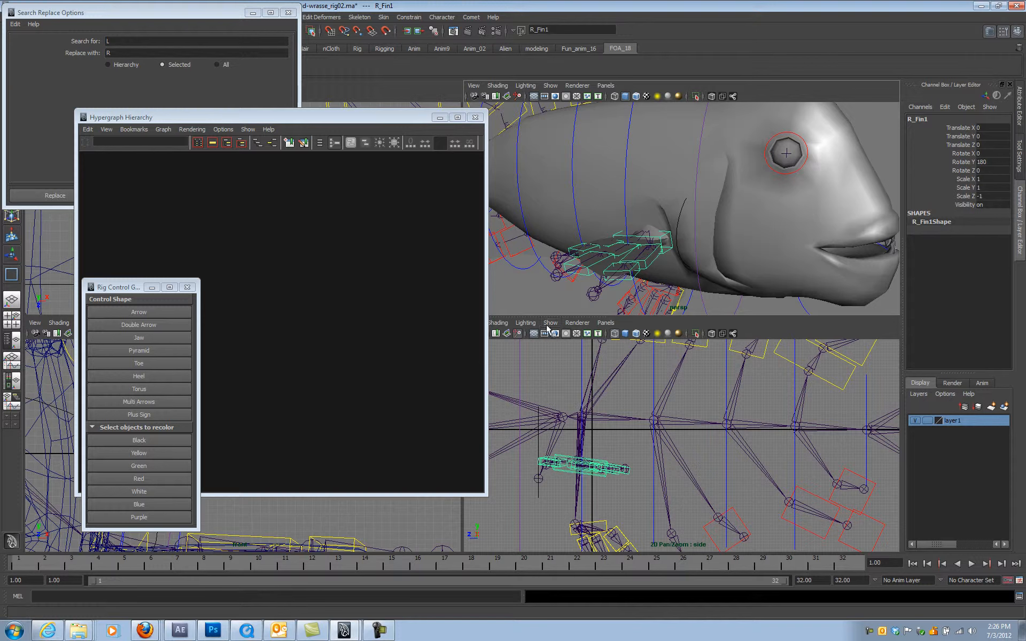
left_click_drag(666, 239, 755, 244, "alt")
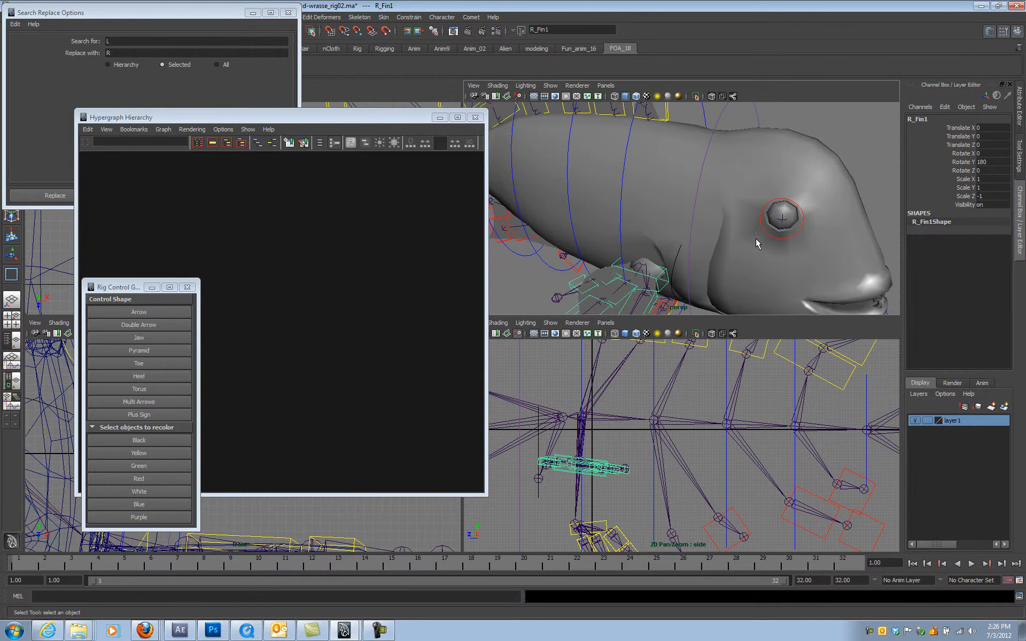
left_click(354, 342)
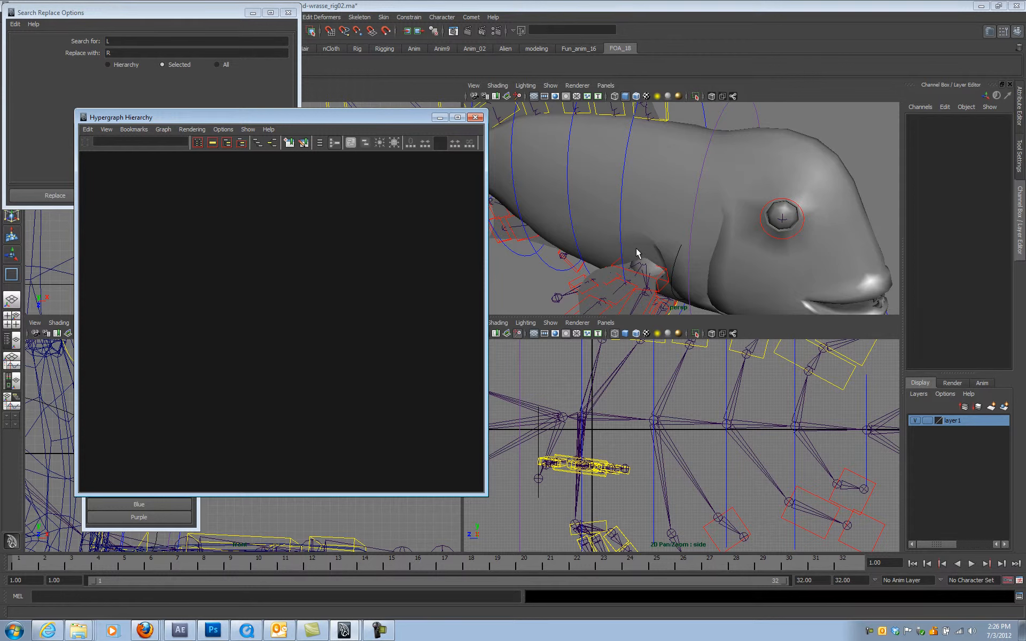
left_click(661, 282)
key("f")
right_click_drag(340, 274, 254, 249, "alt")
middle_click_drag(254, 249, 224, 332, "alt")
middle_click_drag(380, 295, 93, 302, "alt")
middle_click_drag(183, 307, 302, 312, "alt")
right_click_drag(301, 312, 345, 320, "alt")
left_click_drag(632, 281, 626, 140, "alt")
left_click(670, 155)
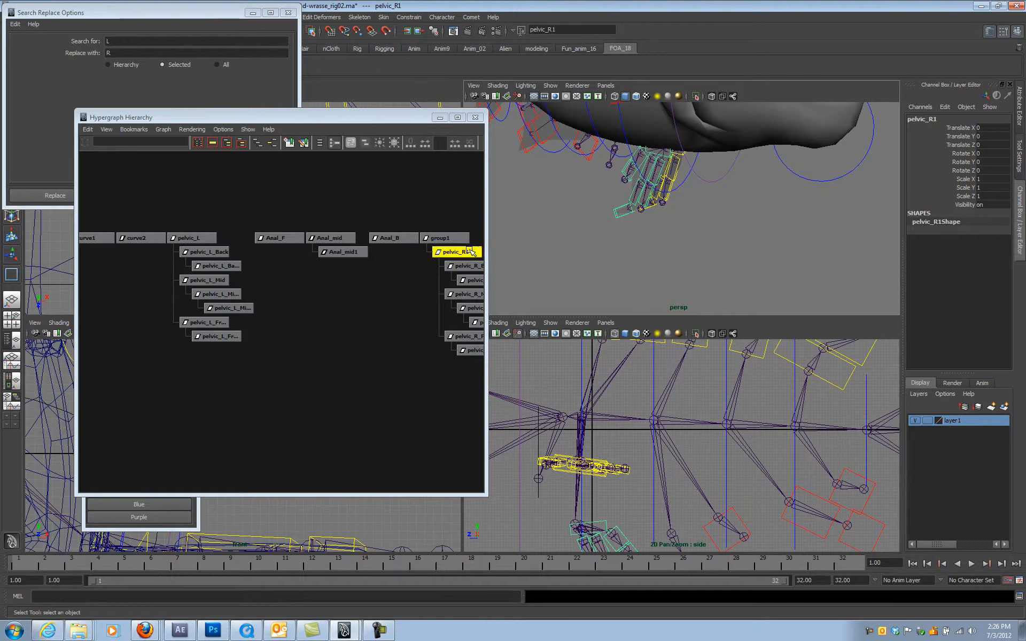
left_click(448, 237)
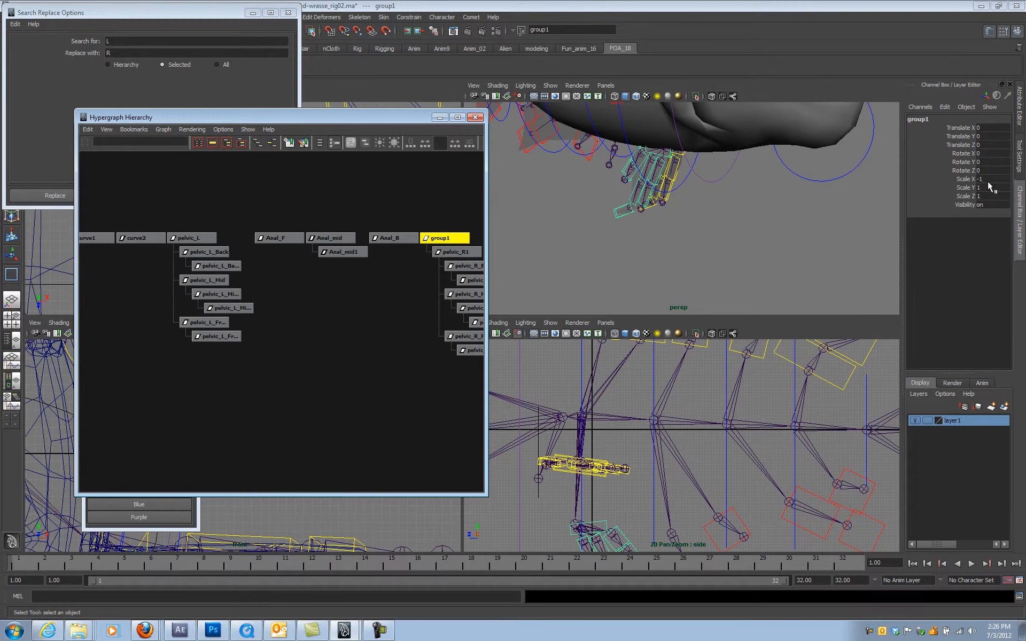
Step: Check the transform values of the child controls under pelvic_R1 in the hierarchy
middle_click_drag(424, 335, 350, 334, "alt")
left_click(402, 267)
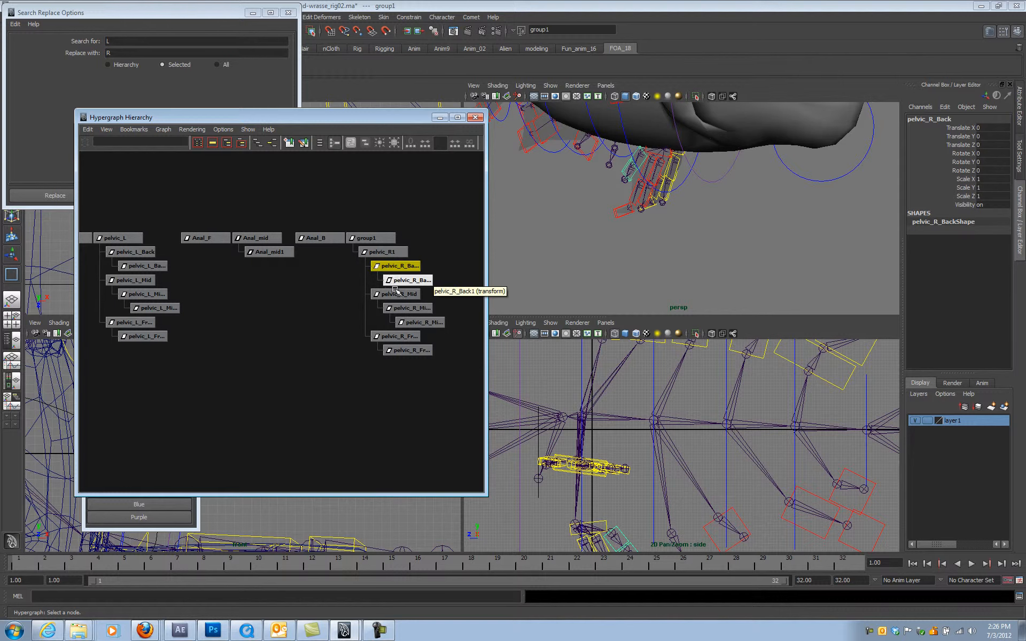
left_click(408, 309)
left_click(409, 344)
key("ctrl+z")
key("ctrl+z")
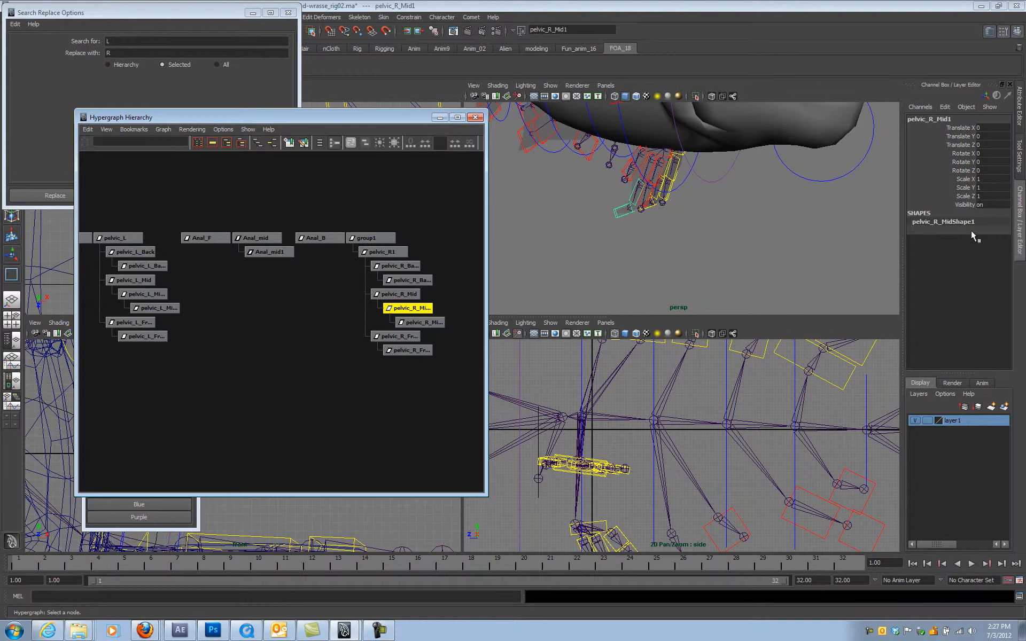
Step: Minimize the Search Replace Options window and freeze the transformations of R_Fin1
left_click_drag(718, 204, 696, 247, "alt")
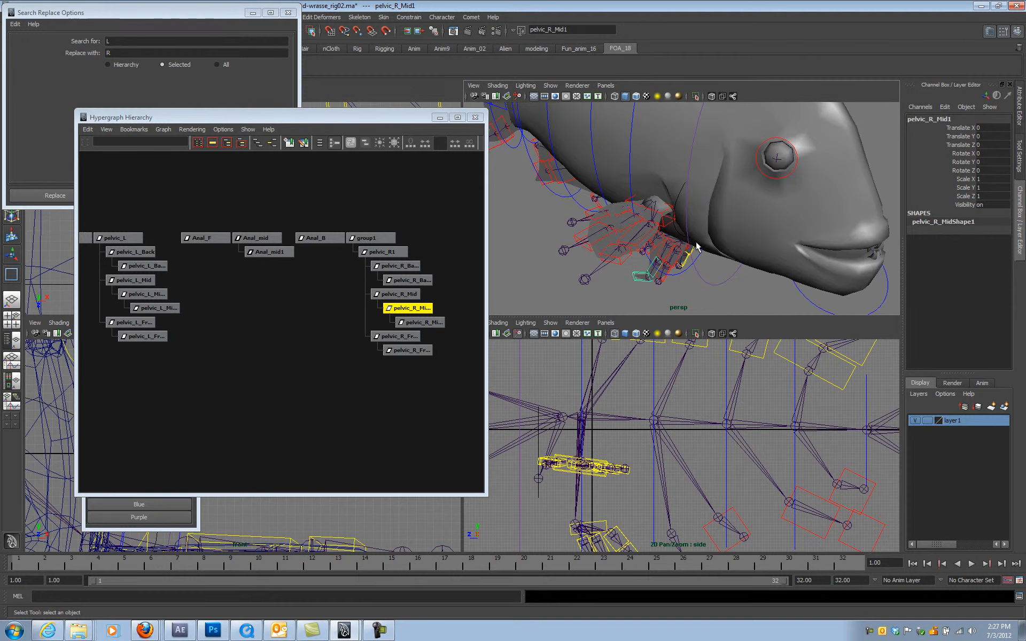
left_click(674, 216)
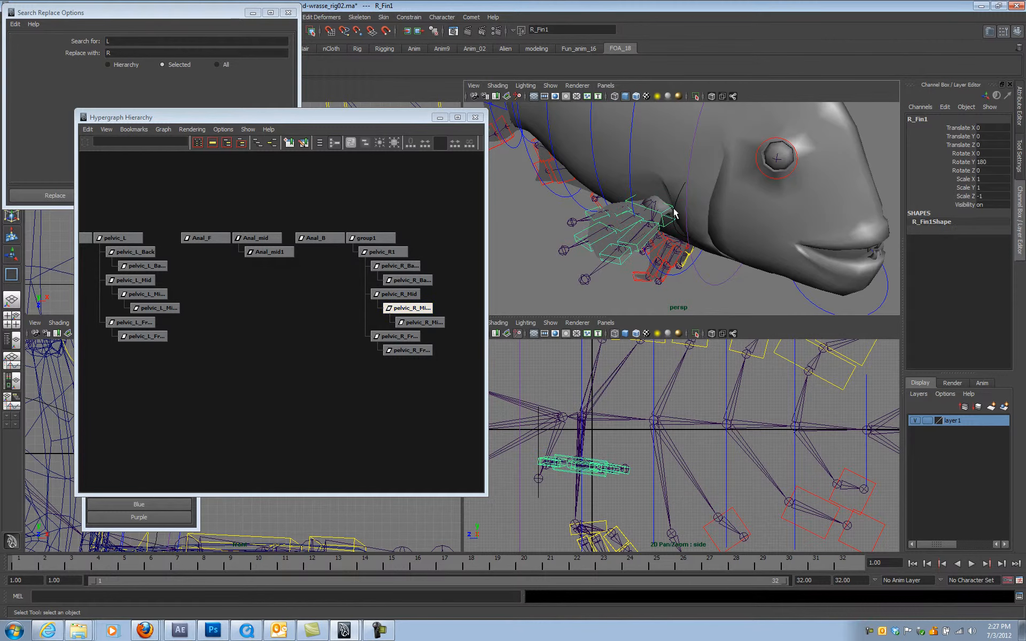
left_click(252, 13)
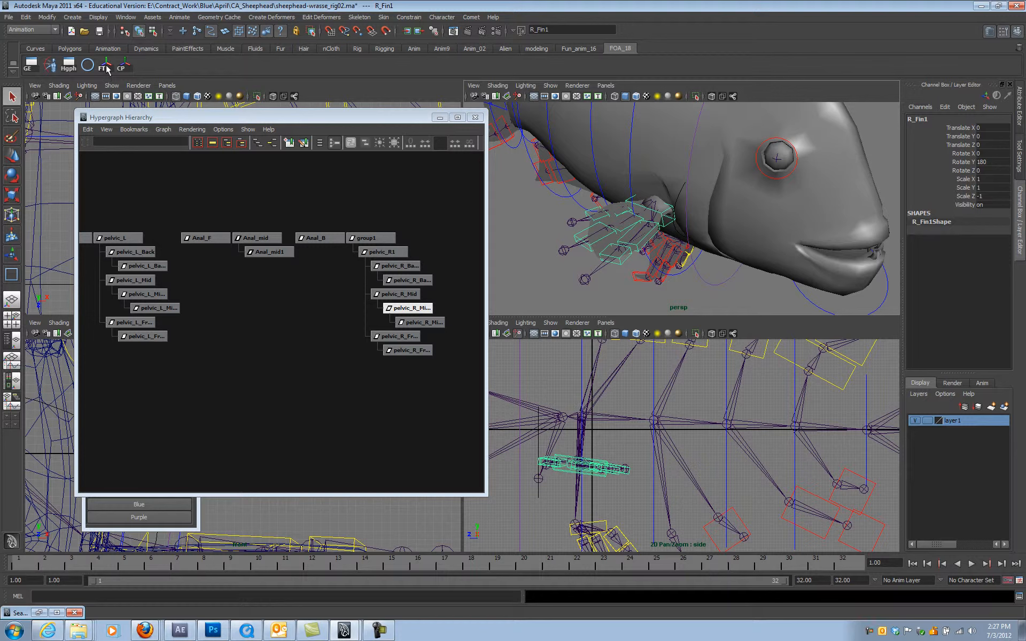
left_click(106, 68)
Step: Parent the pelvic fin controls pelvic_L and pelvic_R1 to the first spine control
left_click_drag(667, 263, 700, 219, "alt")
right_click_drag(700, 221, 749, 224, "alt")
left_click(678, 235)
left_click(709, 235, "shift")
left_click(653, 236, "shift")
key("p")
Step: Identify the anal fin controls in the hierarchy and parent the front one, Anal_F, to Spine1
middle_click_drag(673, 234, 650, 278, "alt")
right_click_drag(650, 277, 495, 290, "alt")
middle_click_drag(282, 296, 293, 297, "alt")
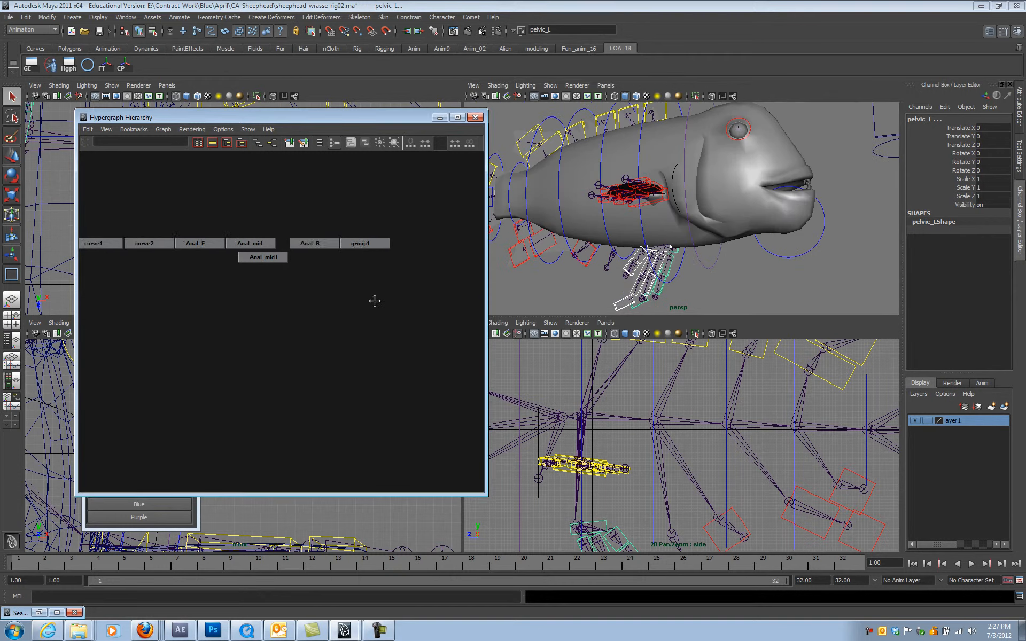
middle_click_drag(376, 252, 322, 315, "alt")
right_click_drag(322, 315, 398, 324, "alt")
left_click(329, 300)
left_click_drag(674, 230, 721, 254, "alt")
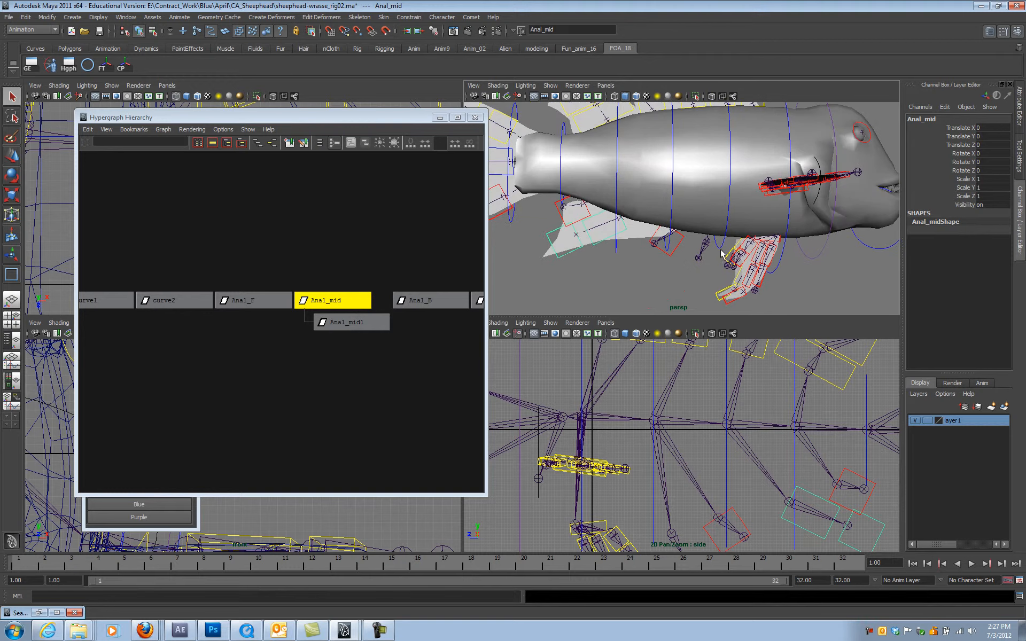
middle_click_drag(691, 501, 694, 465, "alt")
left_click(687, 448)
middle_click_drag(628, 342, 630, 374, "alt")
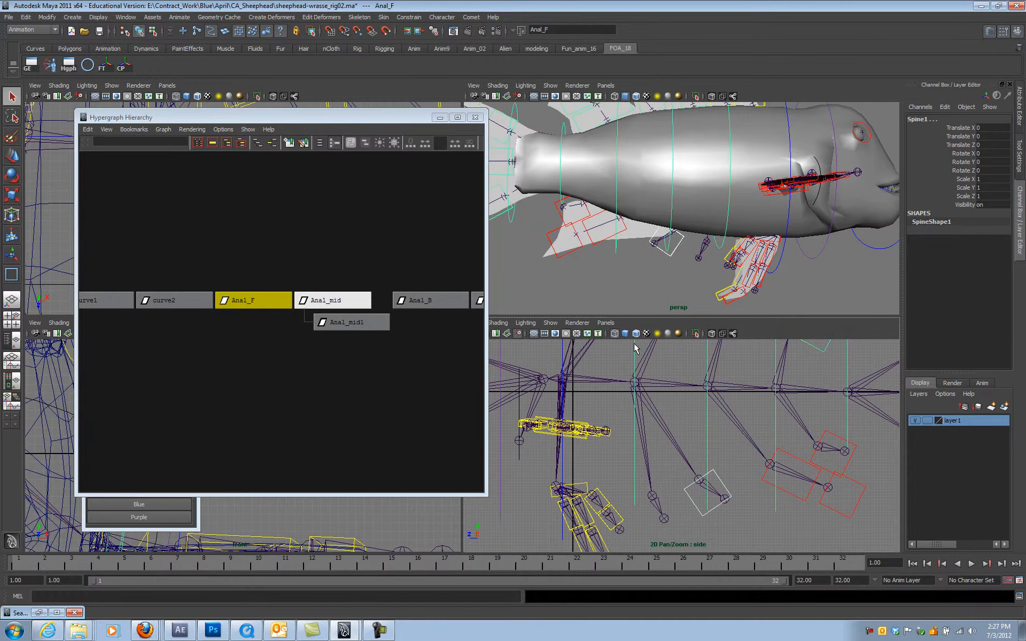
key("p")
Step: Parent the Anal_mid control to Spine2 and the Anal_B control to Spine3
left_click(759, 483)
left_click(711, 437, "shift")
key("p")
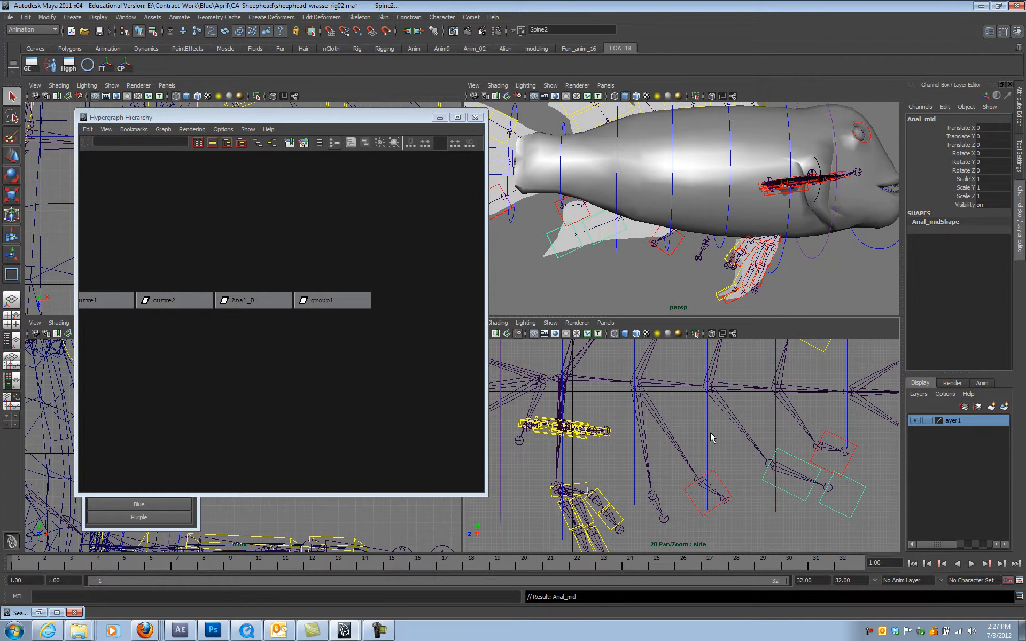
left_click(828, 431)
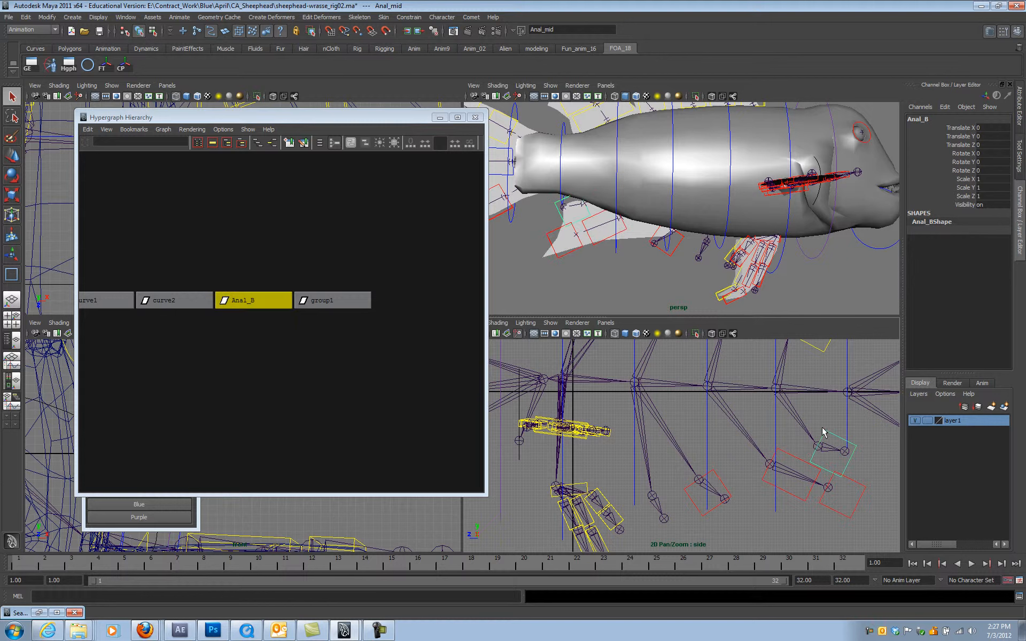
left_click(781, 422, "shift")
key("p")
Step: Delete the empty group1 node from the hierarchy
middle_click_drag(789, 417, 618, 479, "alt")
left_click(738, 379)
left_click(740, 382)
middle_click_drag(256, 314, 375, 314, "alt")
left_click(368, 305)
key("Delete")
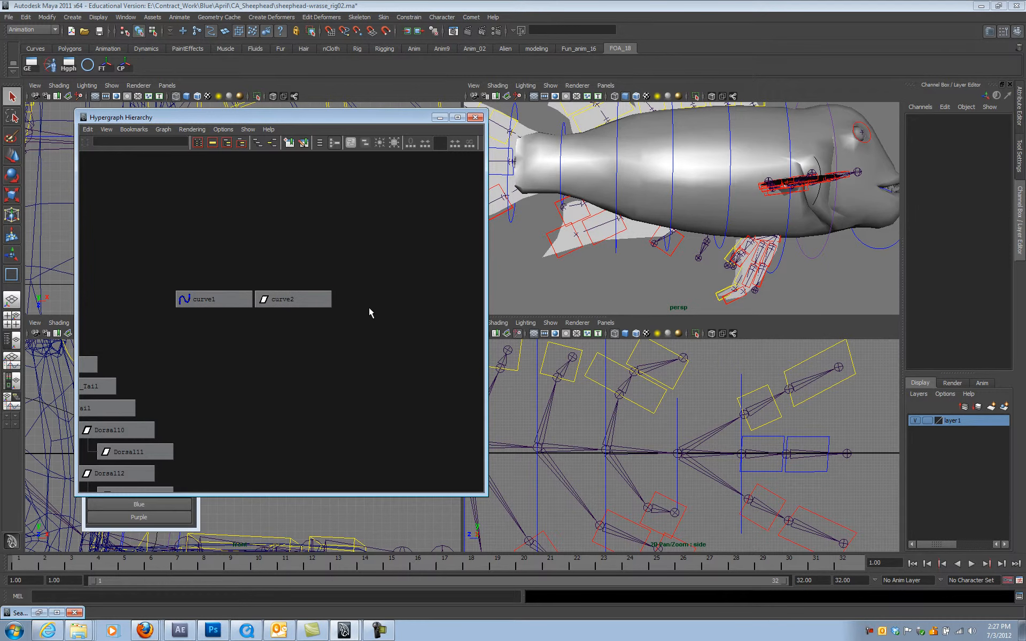
Step: Examine which objects in the perspective view correspond to curve1 and curve2
left_click_drag(294, 273, 208, 329)
scroll(650, 199, "down", 5)
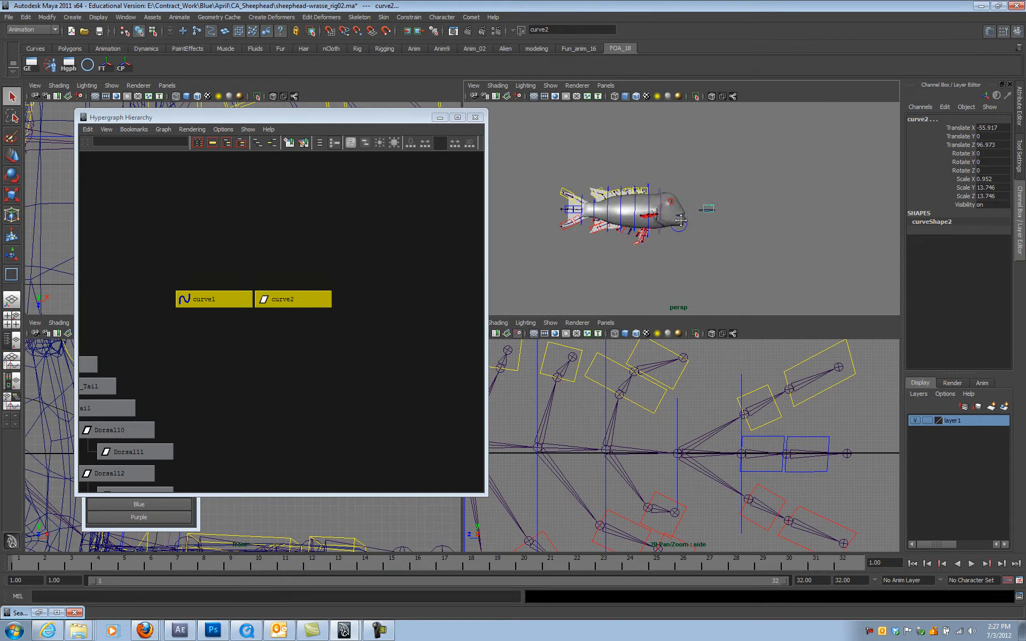
scroll(678, 253, "up", 2)
left_click(342, 263)
left_click_drag(340, 260, 316, 343)
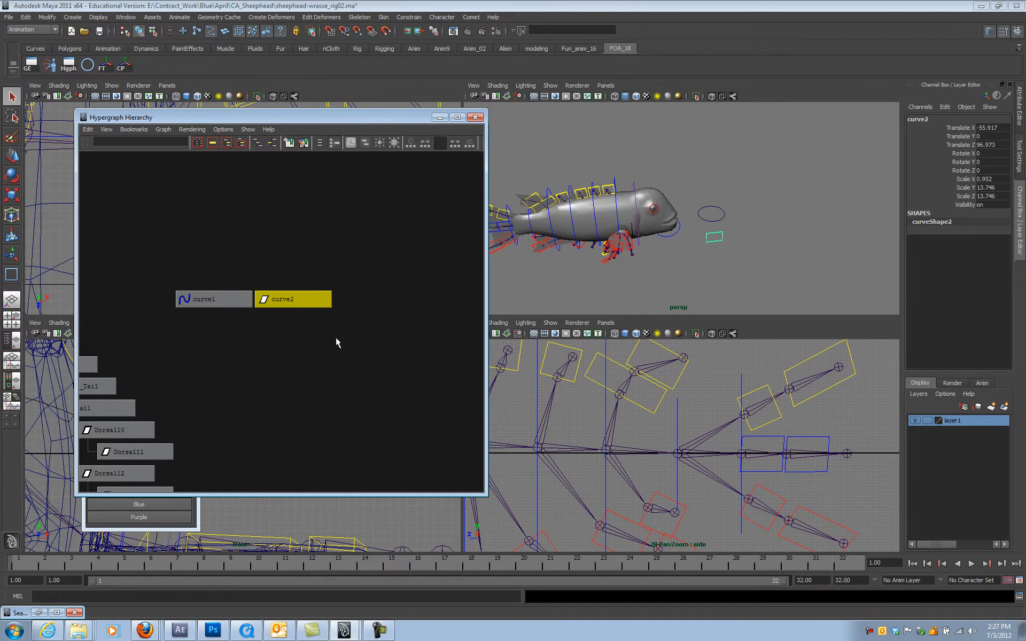
left_click_drag(207, 332, 207, 334)
left_click_drag(298, 229, 304, 367)
left_click_drag(305, 264, 310, 333)
key("w")
key("s")
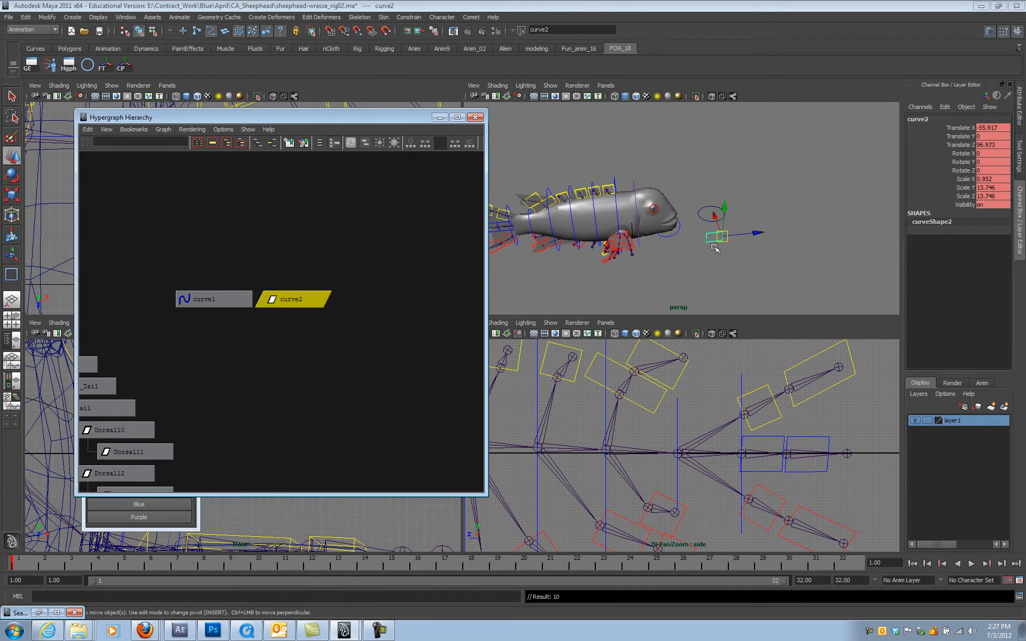
left_click(296, 267)
key("ctrl+z")
left_click(322, 319)
key("ctrl+z")
key("ctrl+z")
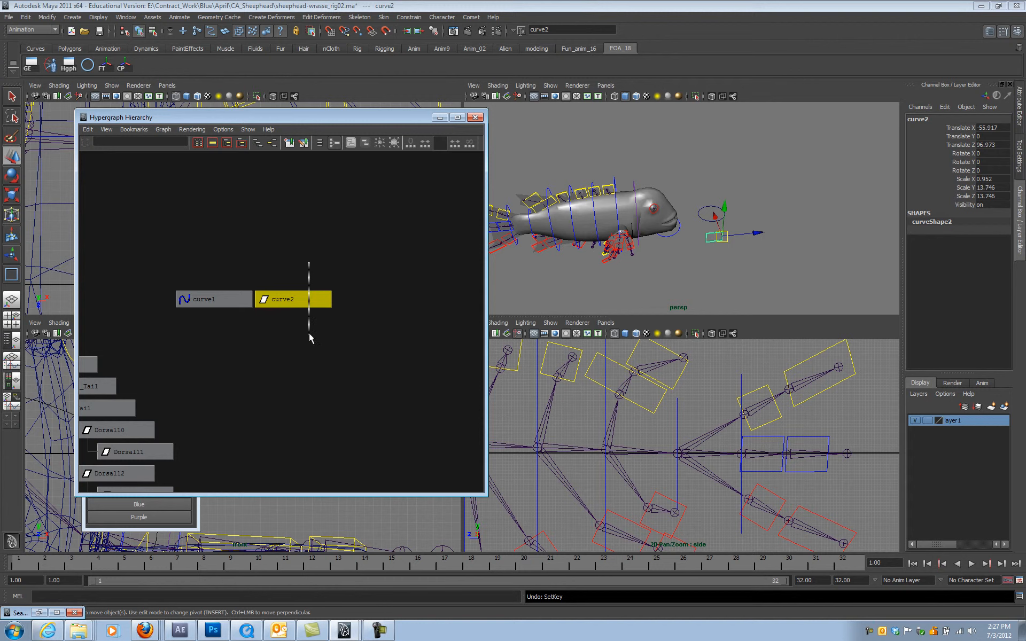
Step: Examine the Head control and its child controls in the hierarchy and in the perspective view
left_click_drag(760, 232, 663, 284)
left_click(773, 198)
right_click_drag(663, 283, 614, 281, "alt")
right_click_drag(374, 288, 177, 374, "alt")
middle_click_drag(171, 390, 338, 280, "alt")
right_click_drag(339, 279, 437, 406, "alt")
left_click(281, 253)
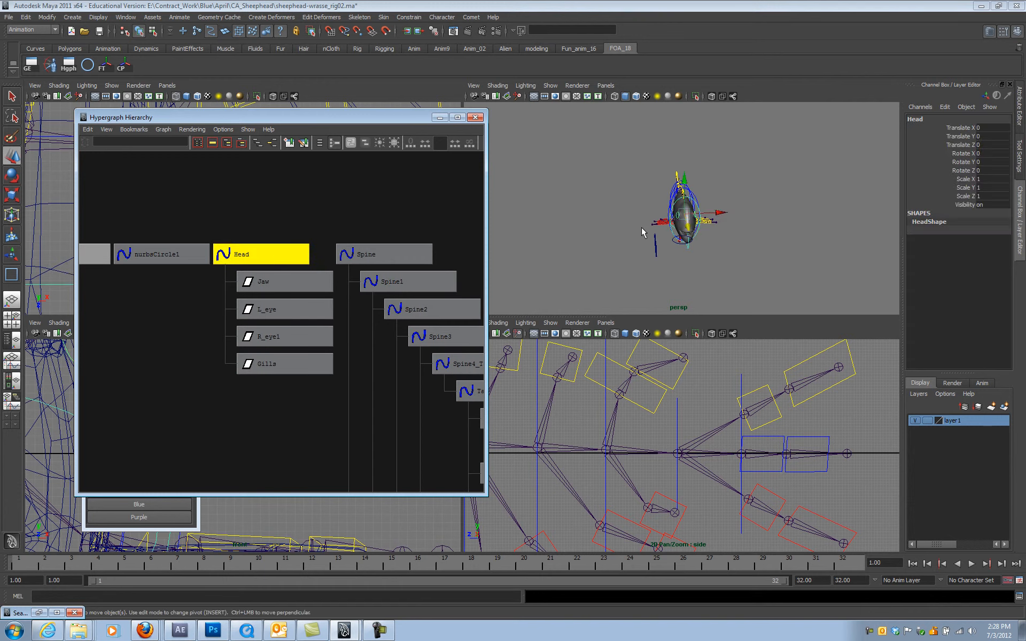
left_click_drag(607, 229, 682, 255, "alt")
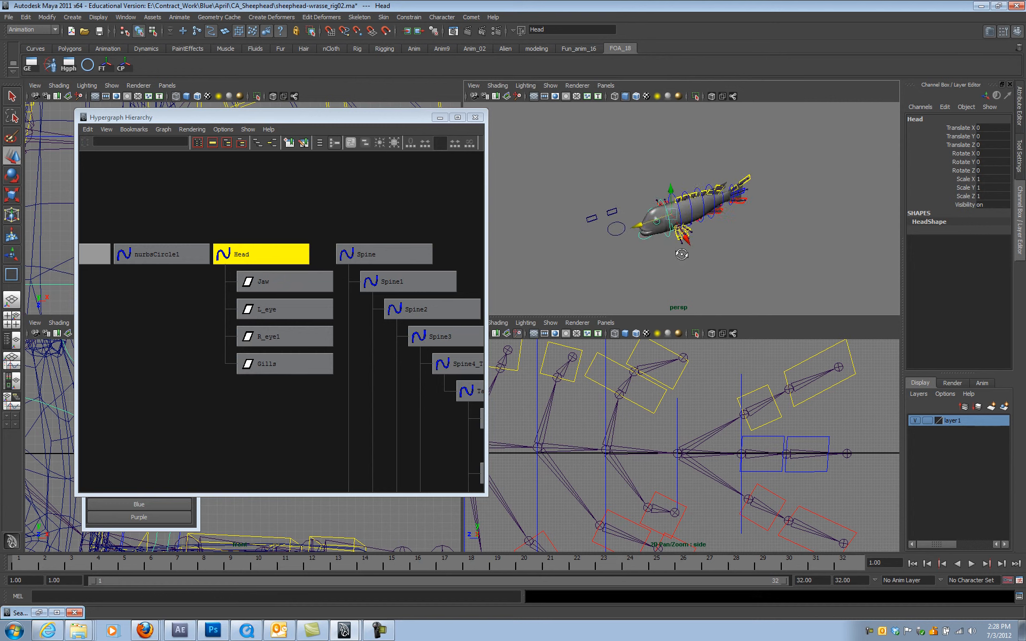
left_click_drag(748, 245, 742, 227, "alt")
left_click_drag(673, 223, 733, 241, "alt")
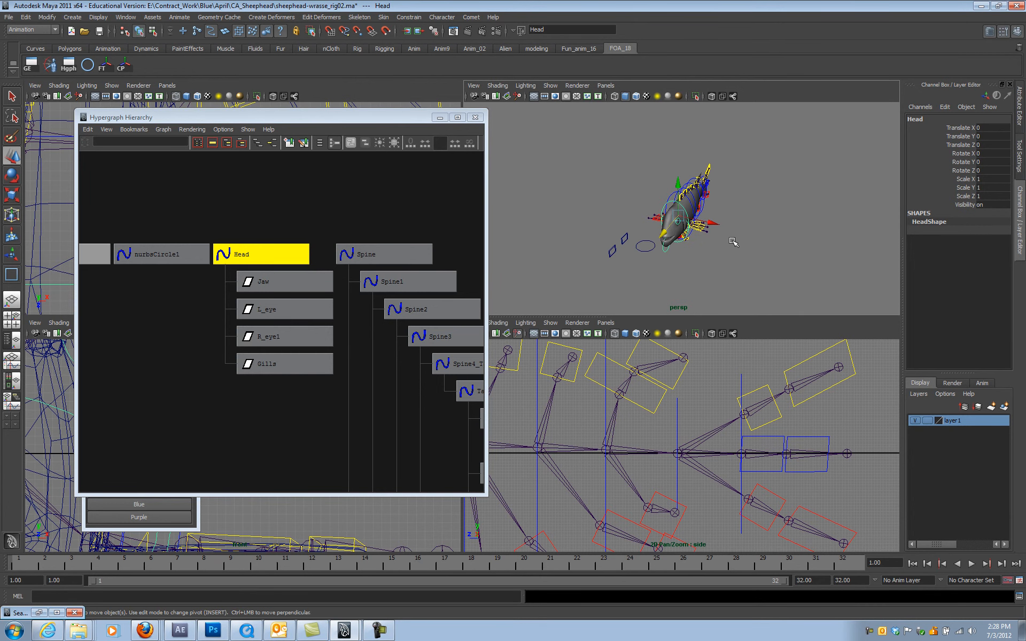